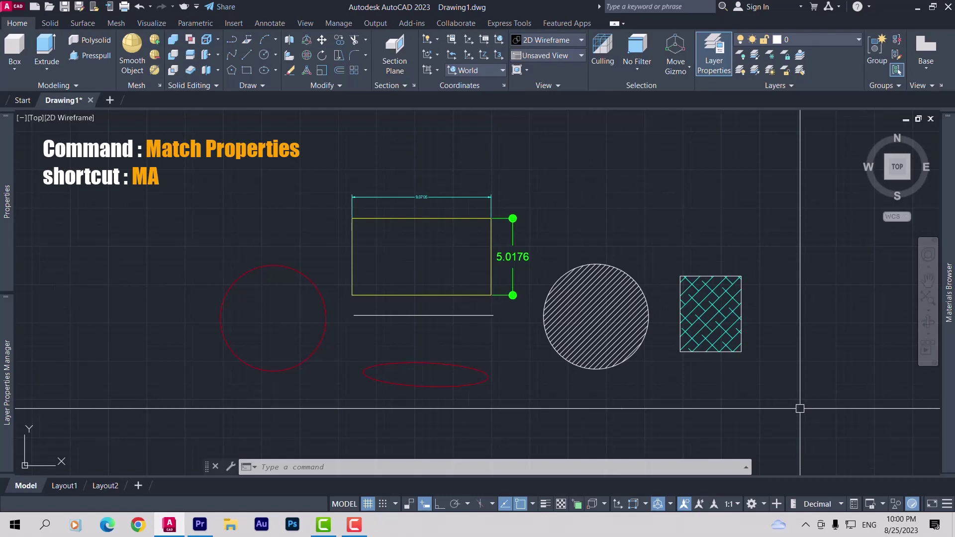
type("MA")
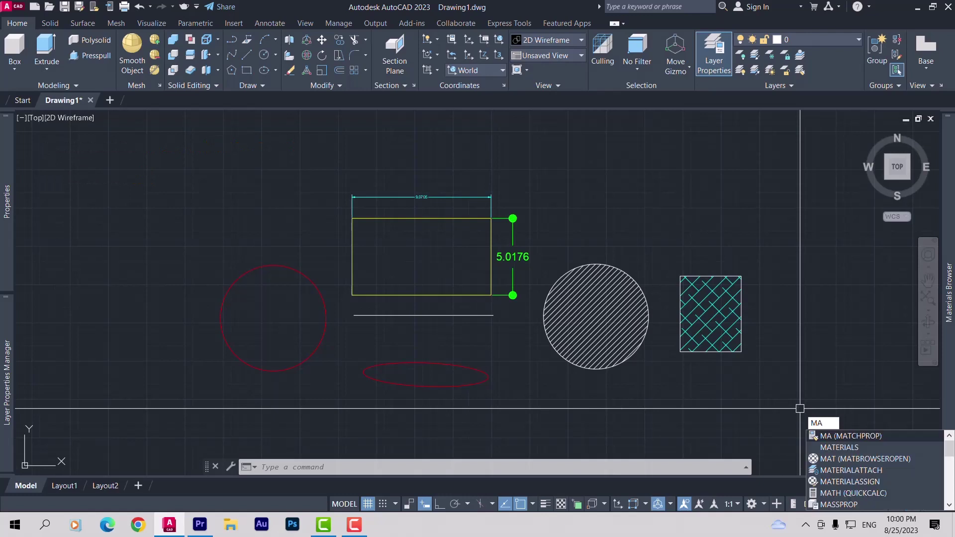
key("Return")
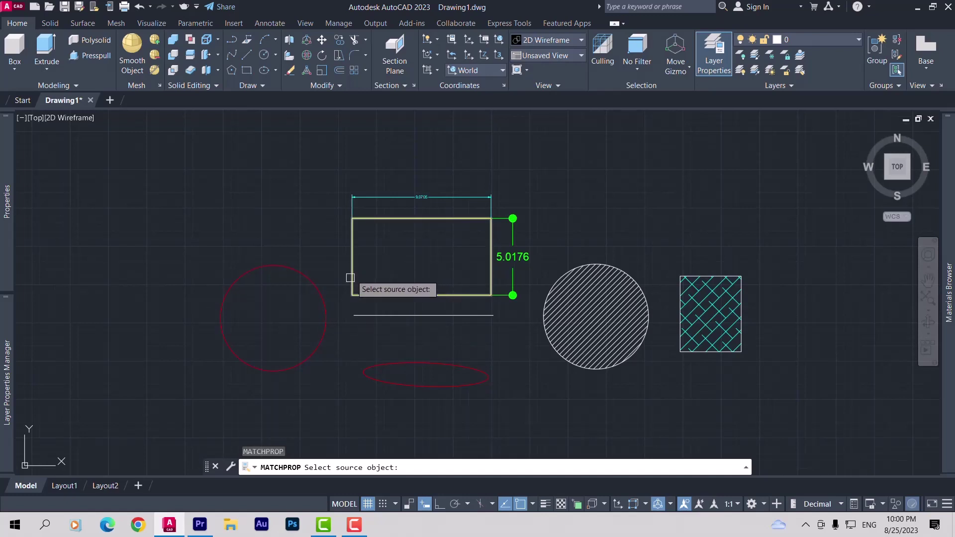
key("Escape")
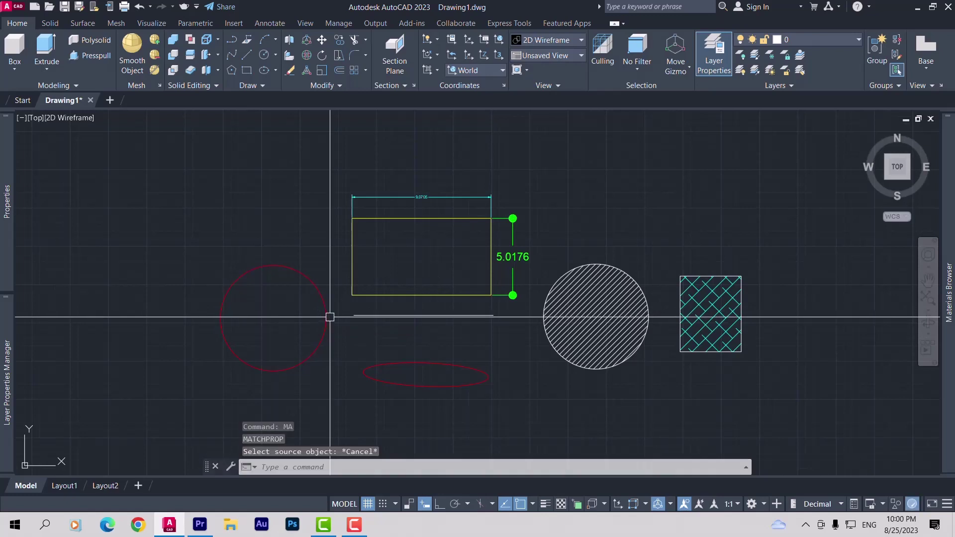
Check which layers the red circle and the yellow rectangle are on by selecting each in turn.
left_click(326, 310)
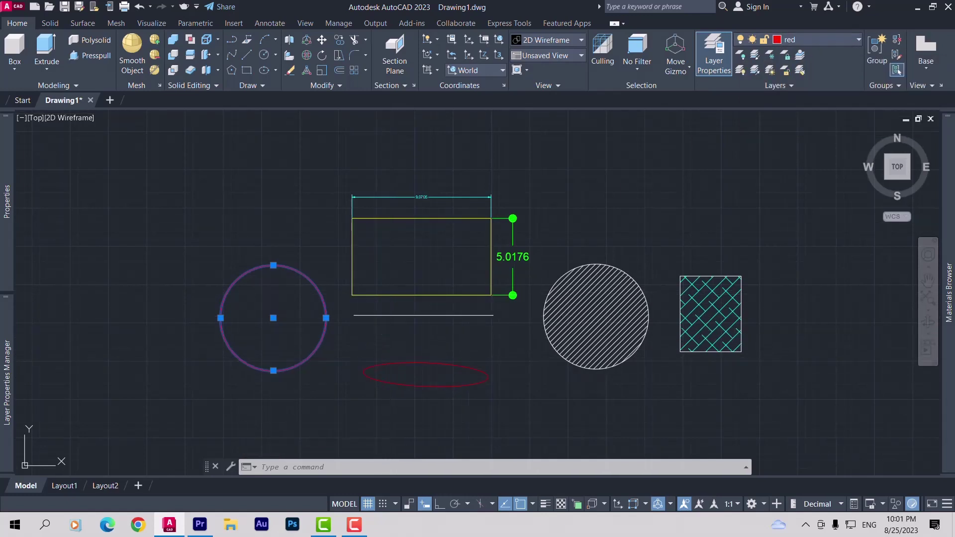
key("Escape")
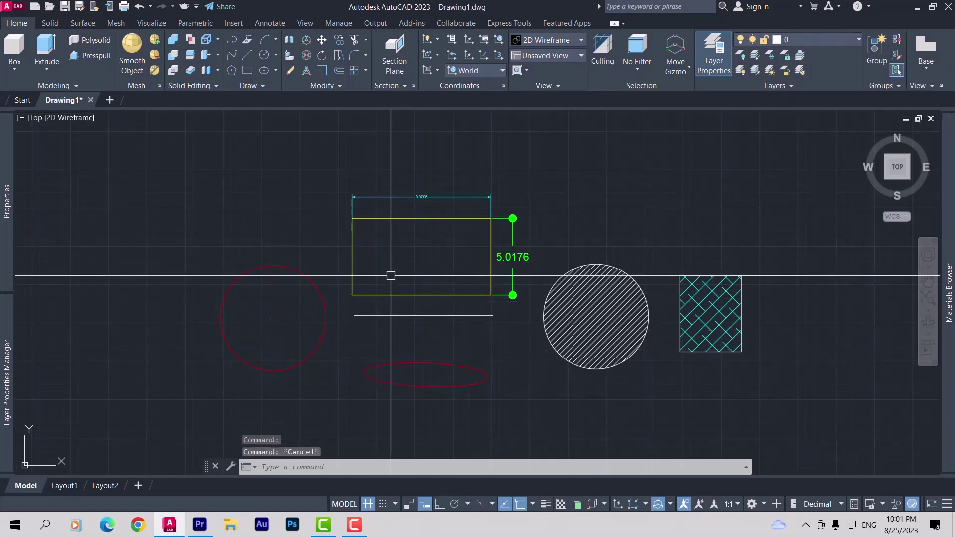
left_click(351, 264)
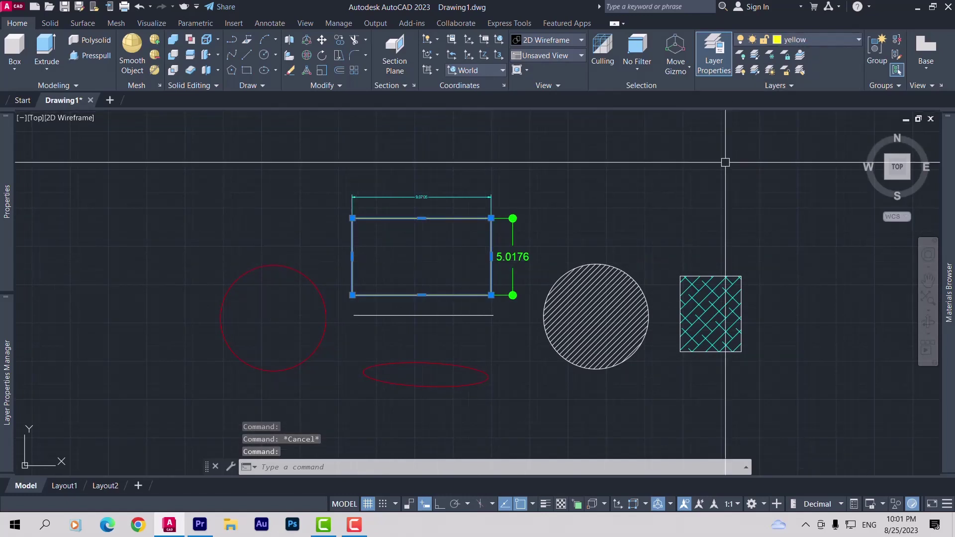
key("Escape")
middle_click_drag(513, 378, 498, 380)
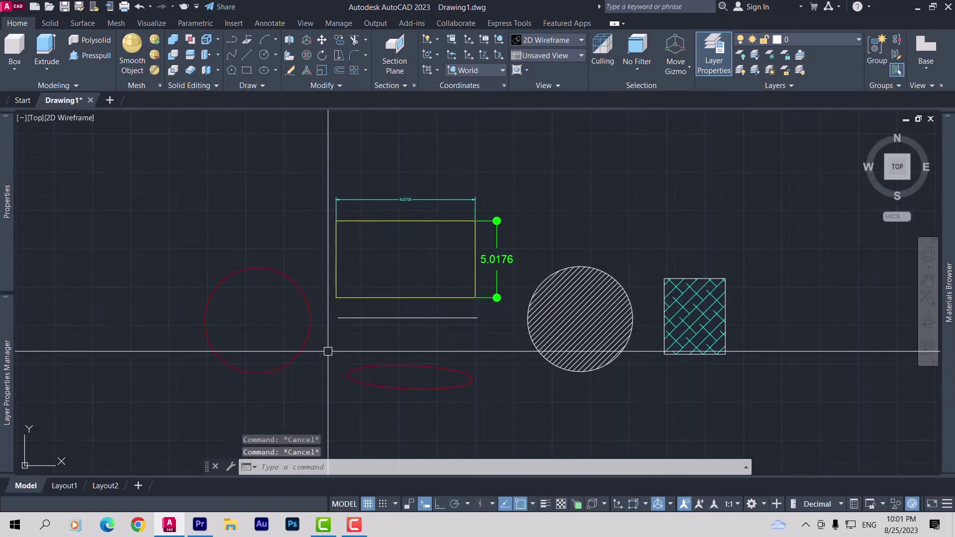
Match the yellow rectangle's properties to the red circle with Match Properties and check the rectangle's layer.
type("ma")
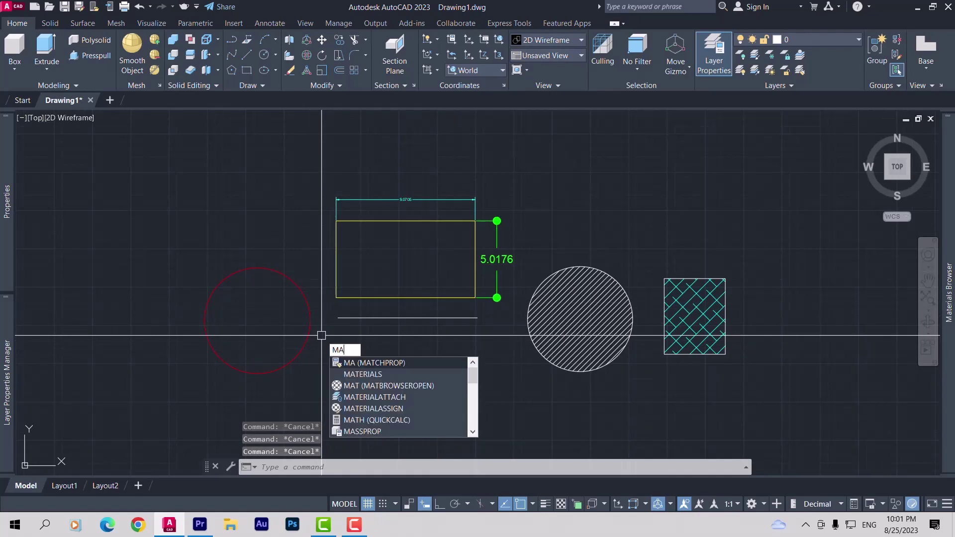
key("Return")
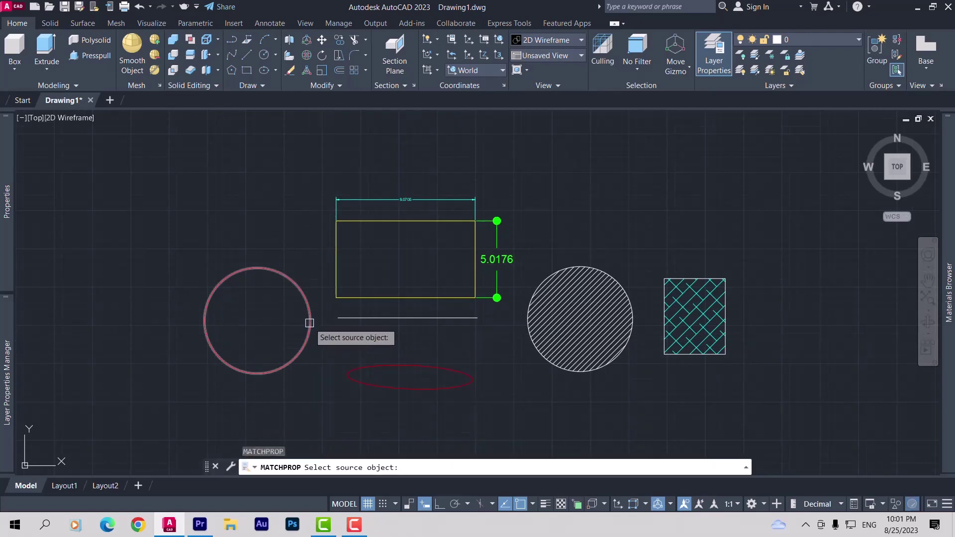
left_click(309, 323)
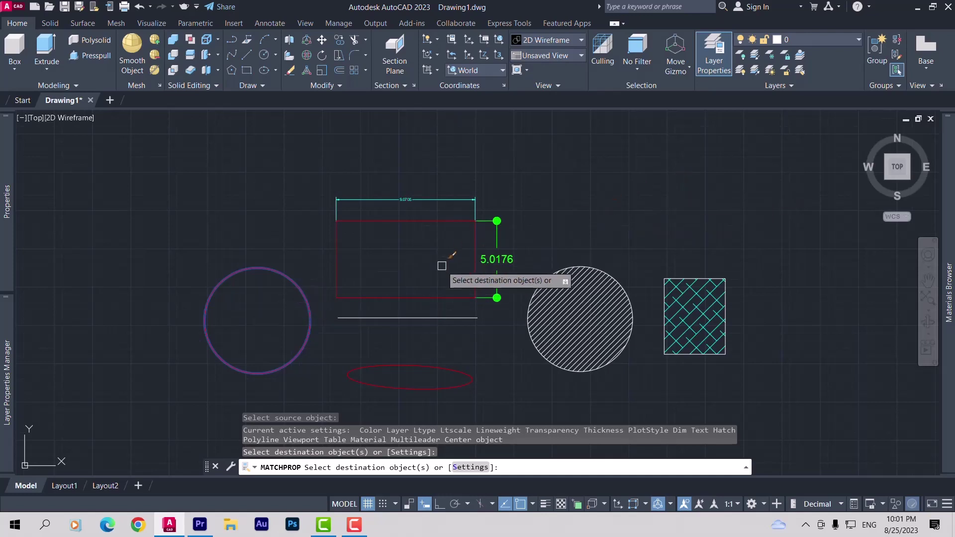
key("Return")
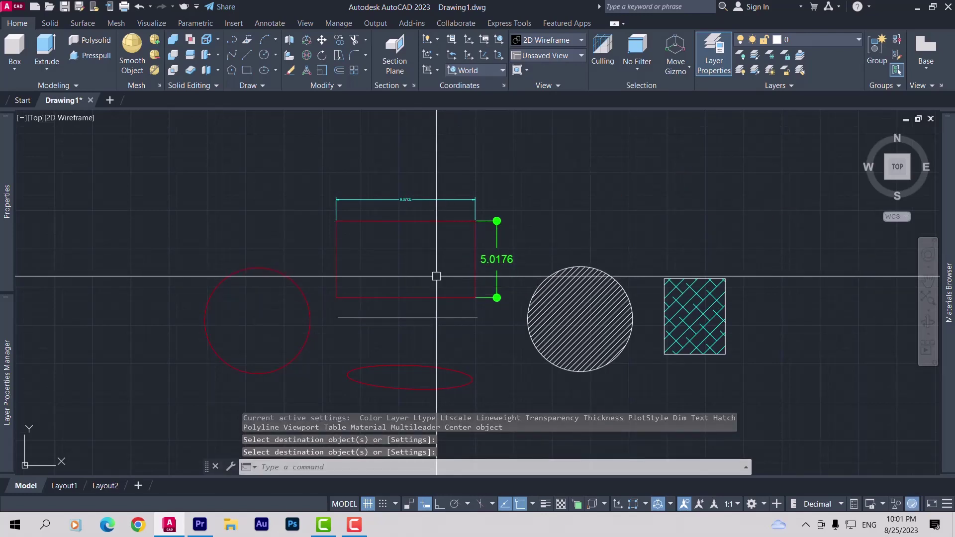
left_click(437, 222)
key("Return")
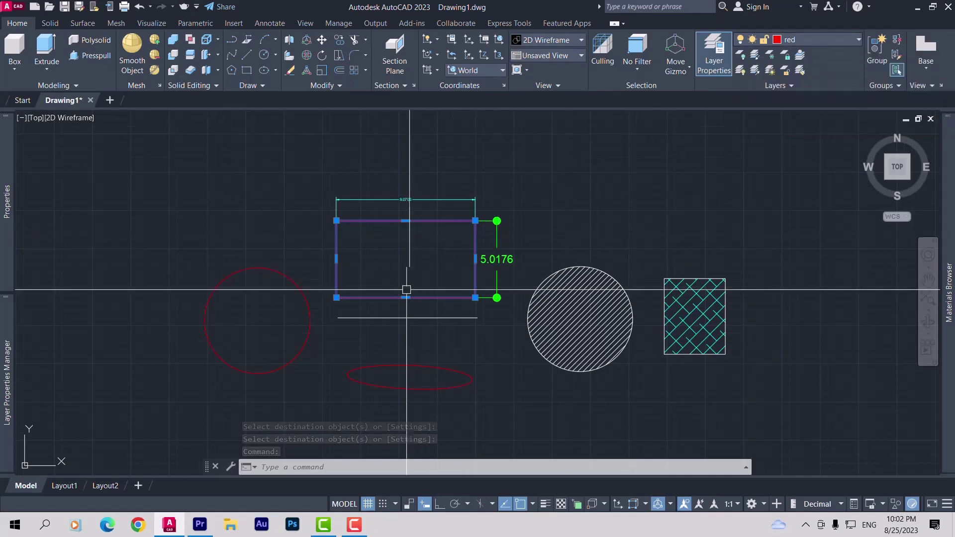
key("Escape")
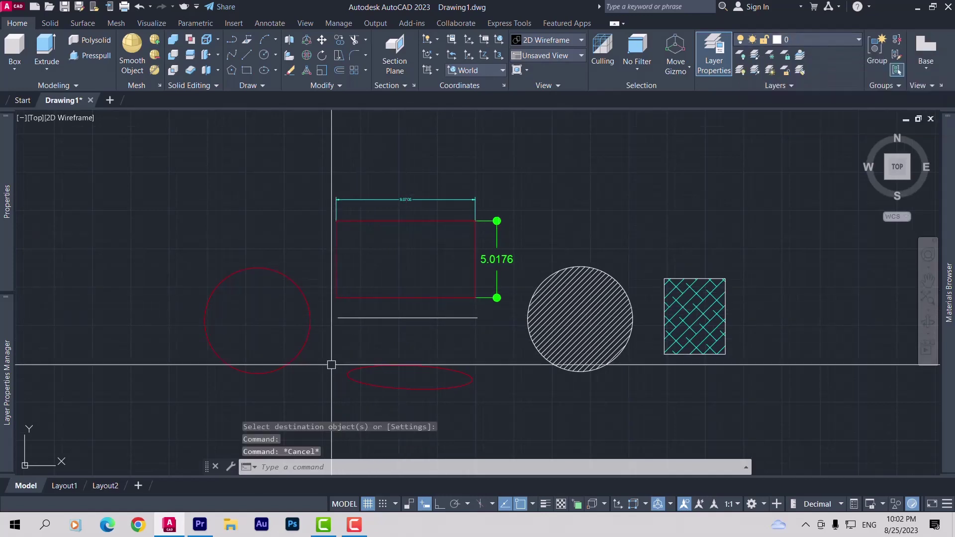
Undo the property match applied to the rectangle.
key("ctrl+z")
middle_click_drag(437, 348, 474, 365)
key("Escape")
key("Escape")
key("Escape")
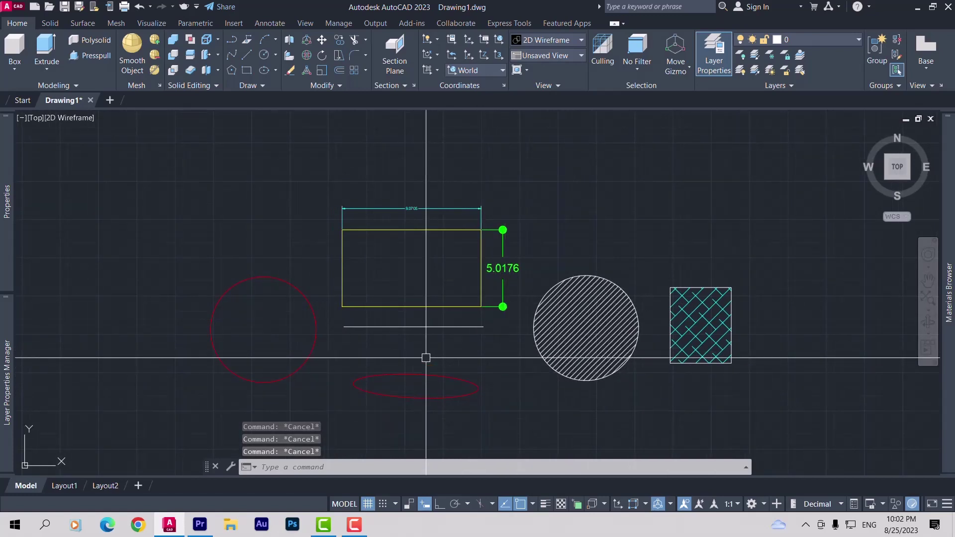
Copy the yellow rectangle's properties to the white hatched circle's outline and its hatch with Match Properties.
type("ma")
key("Return")
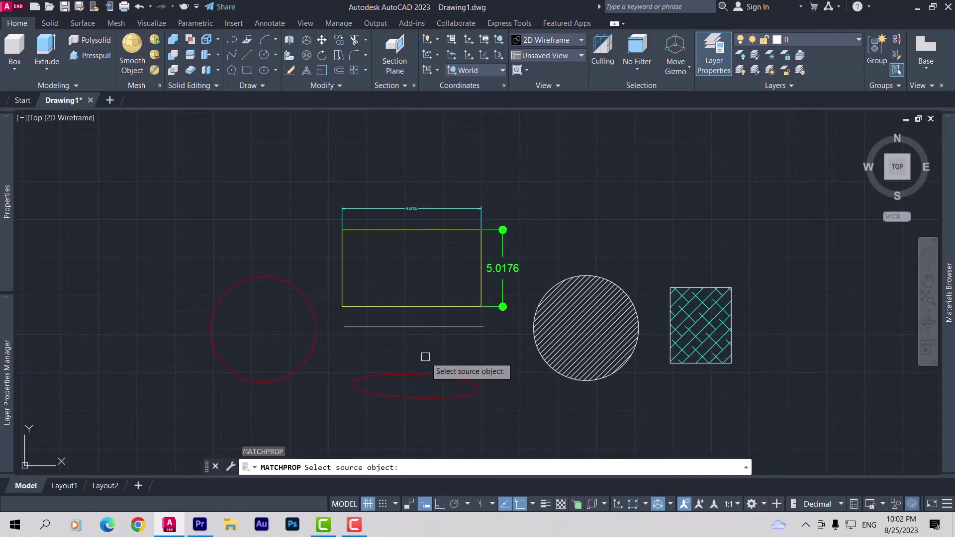
left_click(431, 307)
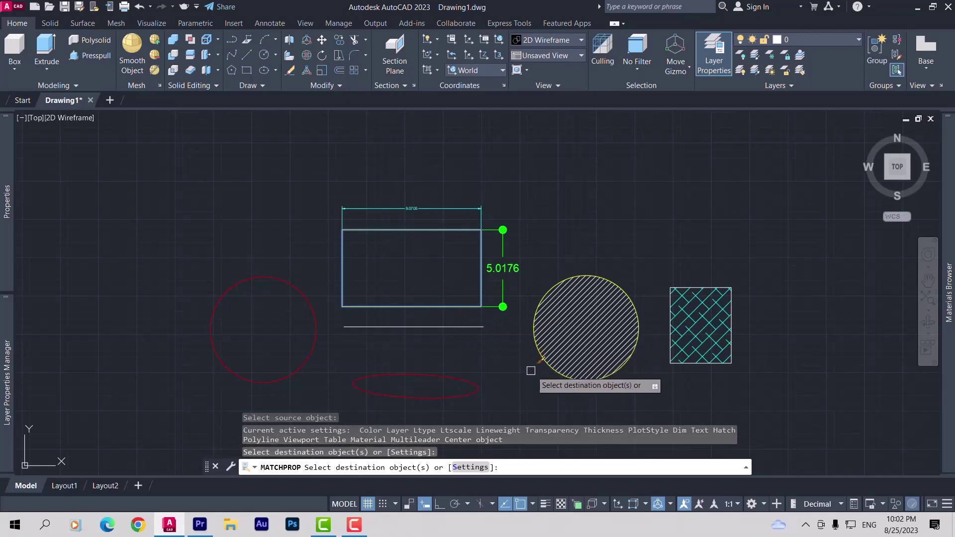
left_click(592, 324)
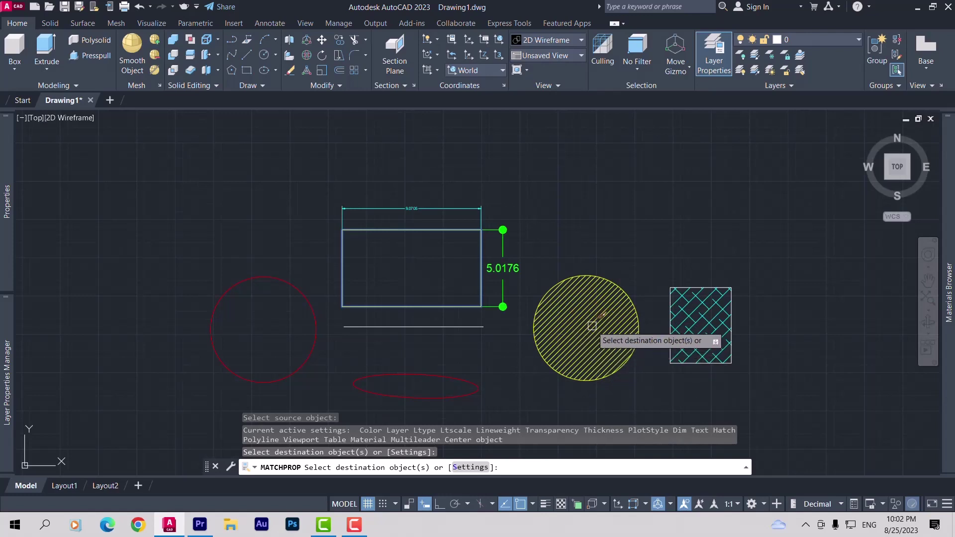
key("Return")
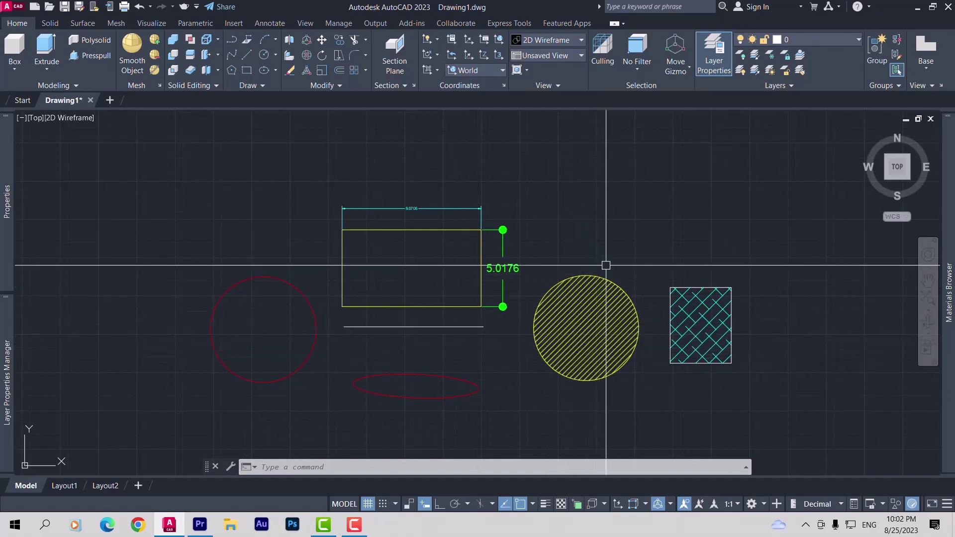
key("Escape")
key("Escape")
Check the layer of the hatched circle's outline and of its hatch, leaving both deselected.
left_click(607, 283)
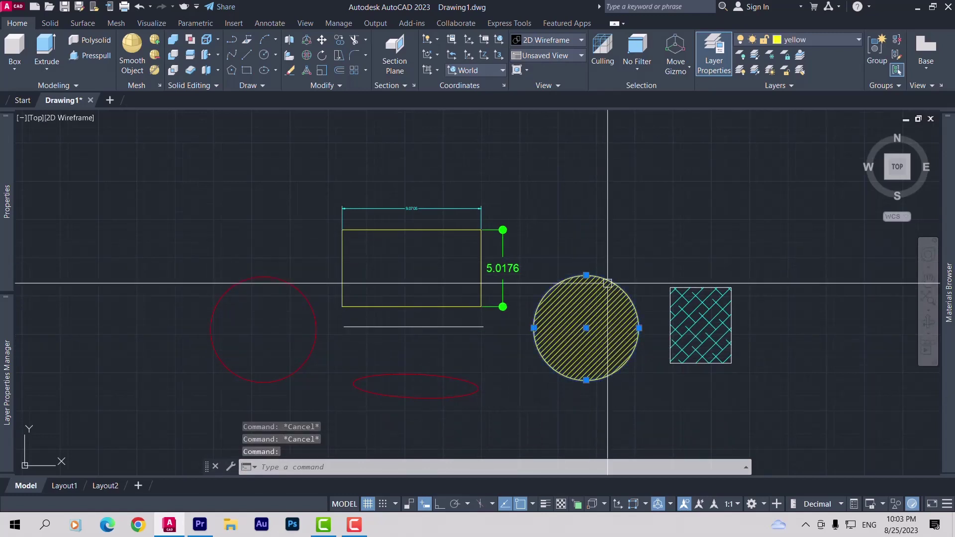
left_click(601, 299)
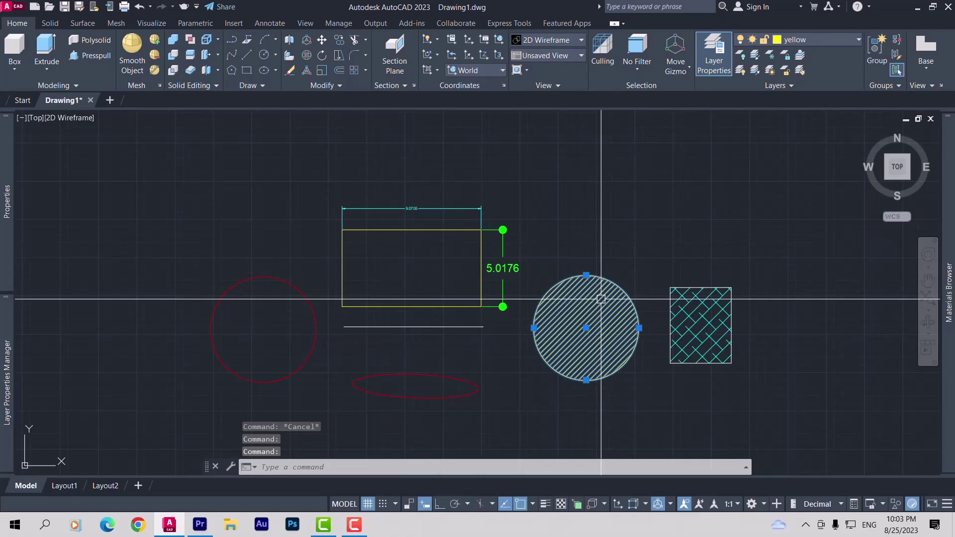
key("Escape")
Match the diagonal hatch in the yellow circle to the cyan hatch inside the small rectangle.
middle_click_drag(601, 403, 580, 394)
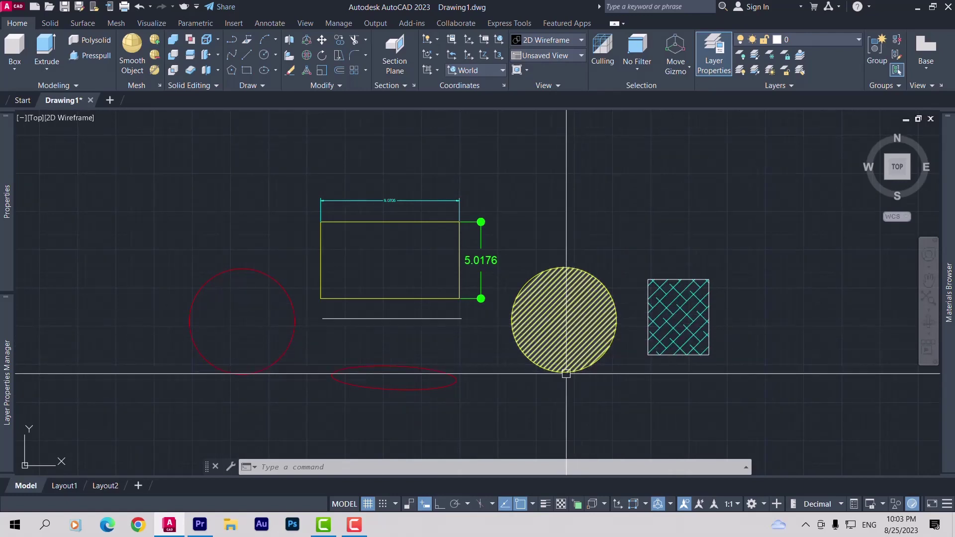
key("Escape")
type("ma")
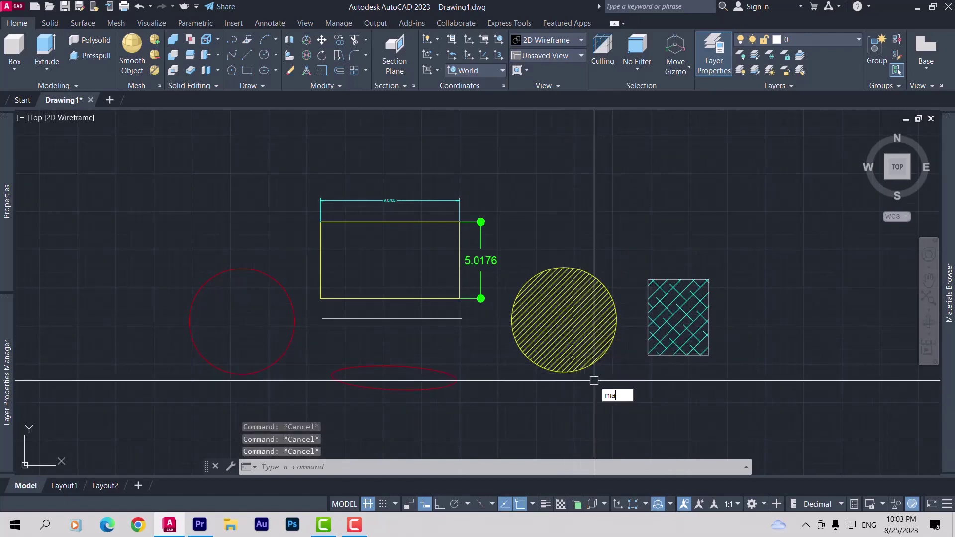
key("Return")
left_click(687, 328)
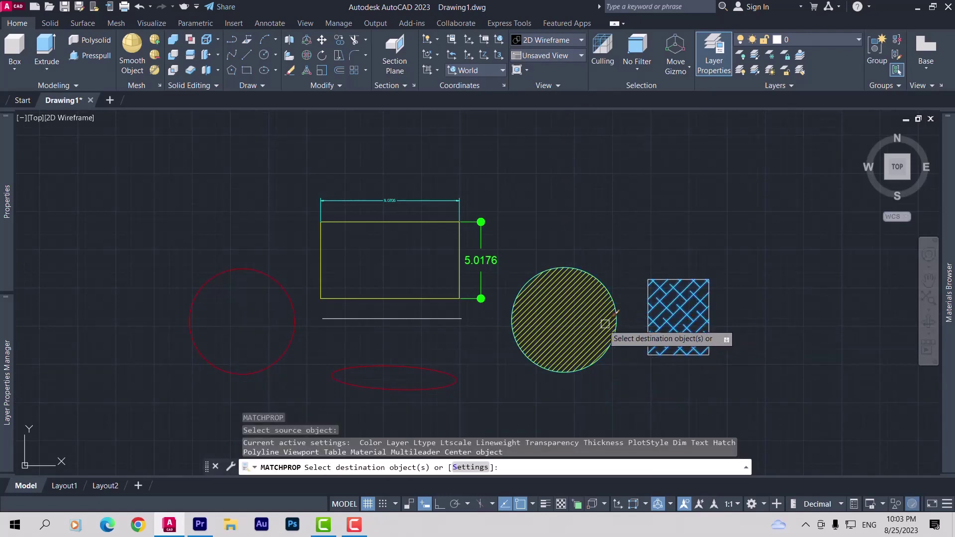
left_click(587, 324)
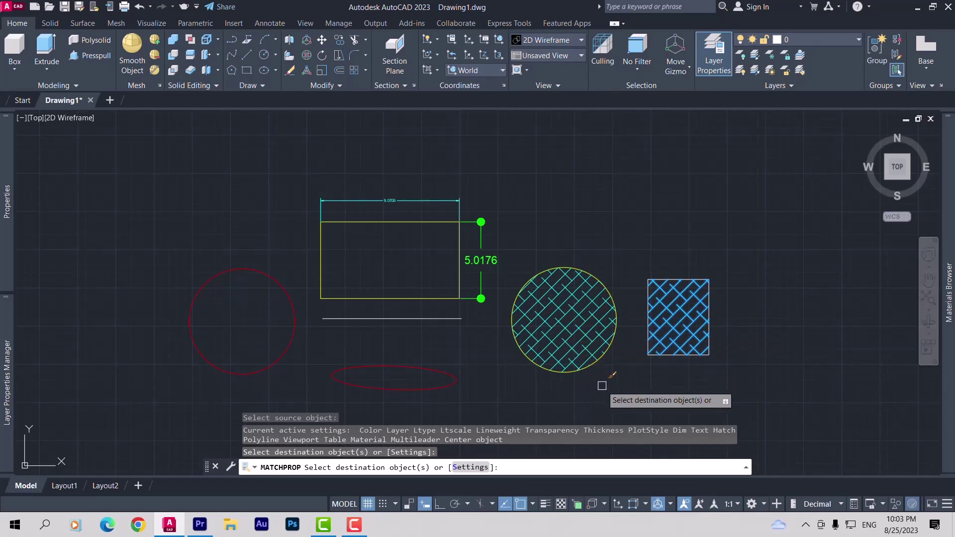
key("Escape")
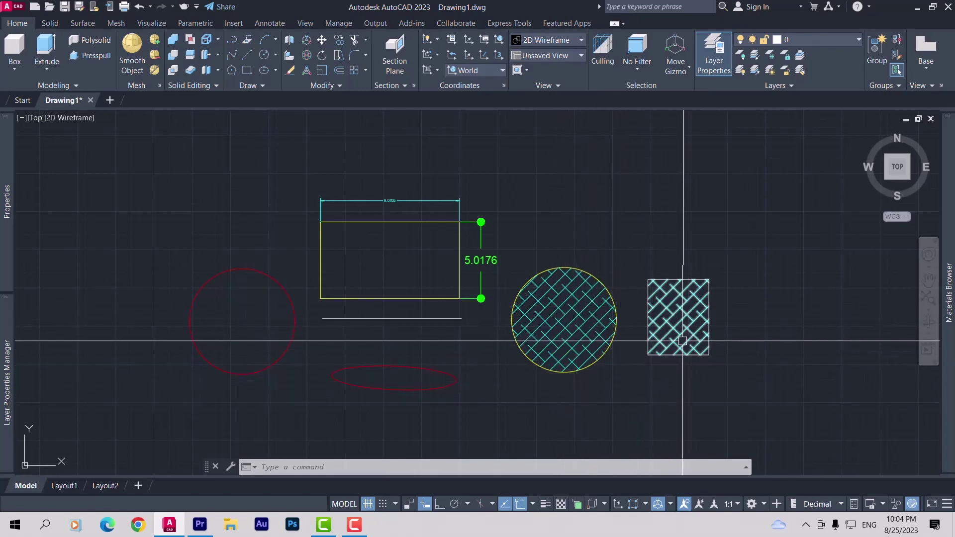
key("Escape")
key("Escape")
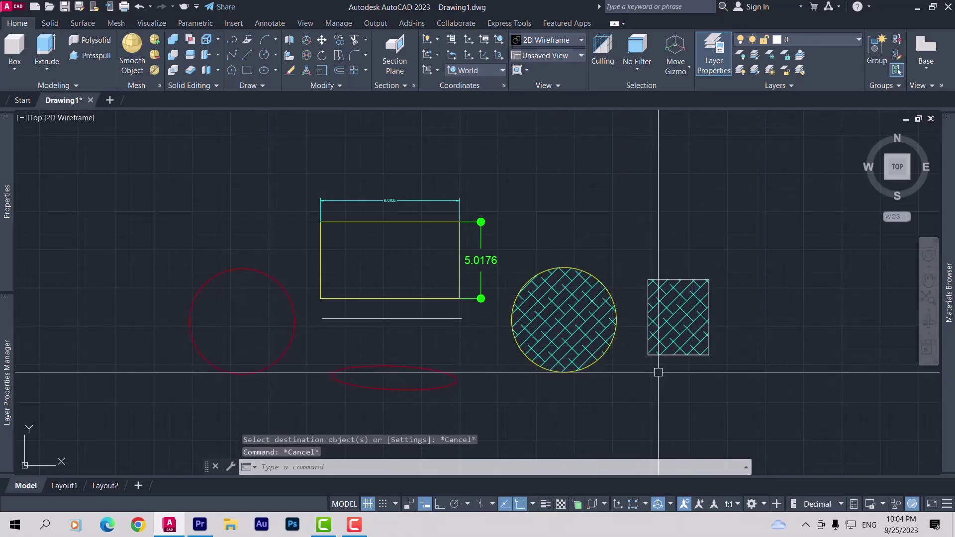
Match the small cyan horizontal dimension above the yellow rectangle to the rectangle's green vertical dimension.
middle_click_drag(513, 300, 545, 314)
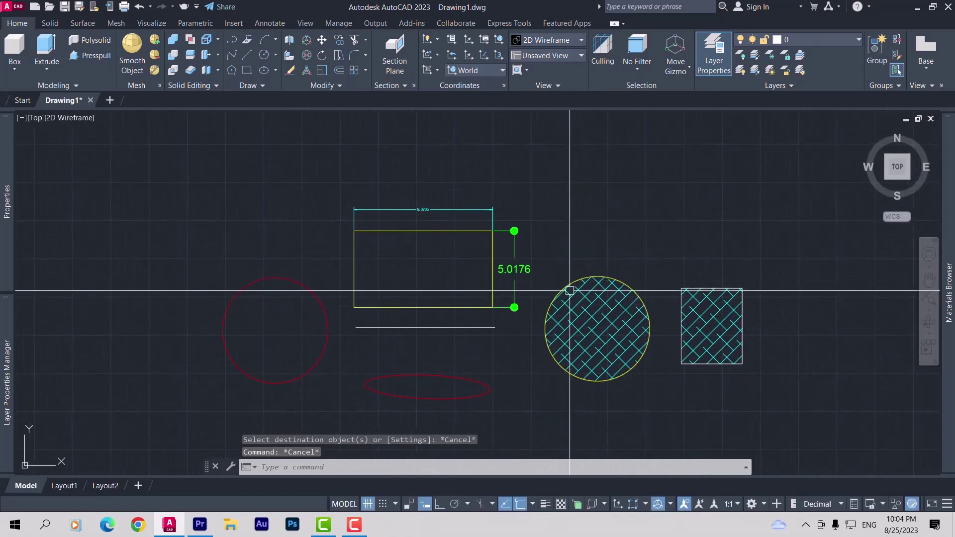
scroll(576, 272, "up", 2)
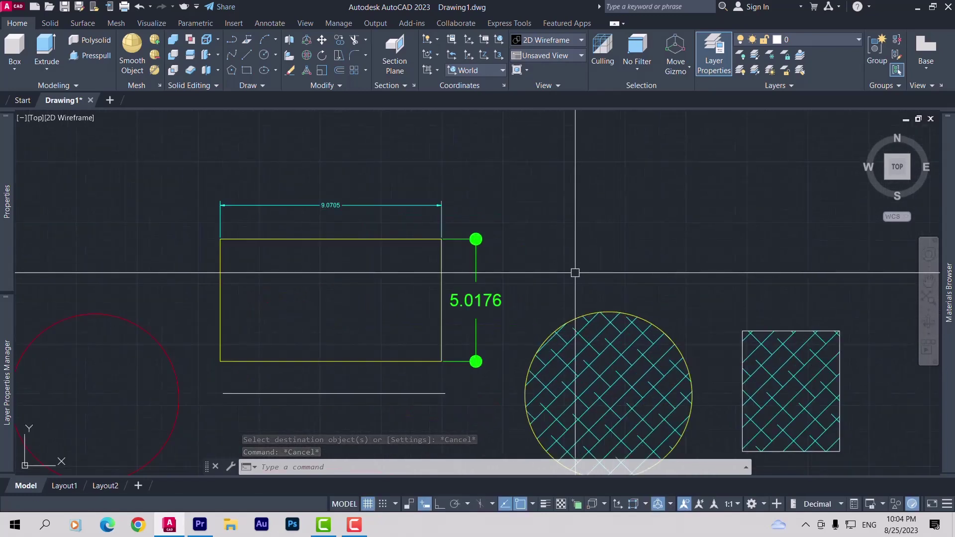
middle_click_drag(575, 272, 620, 253)
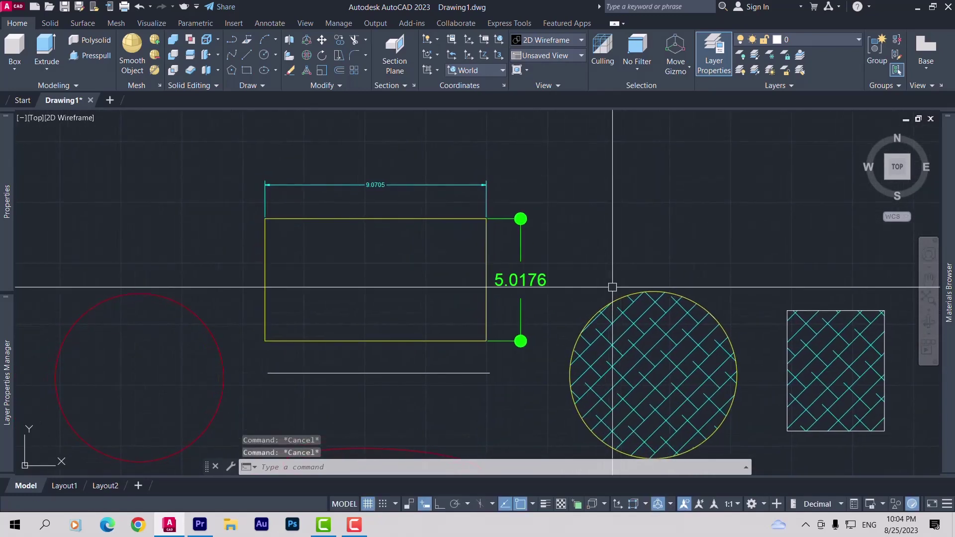
middle_click_drag(548, 348, 580, 351)
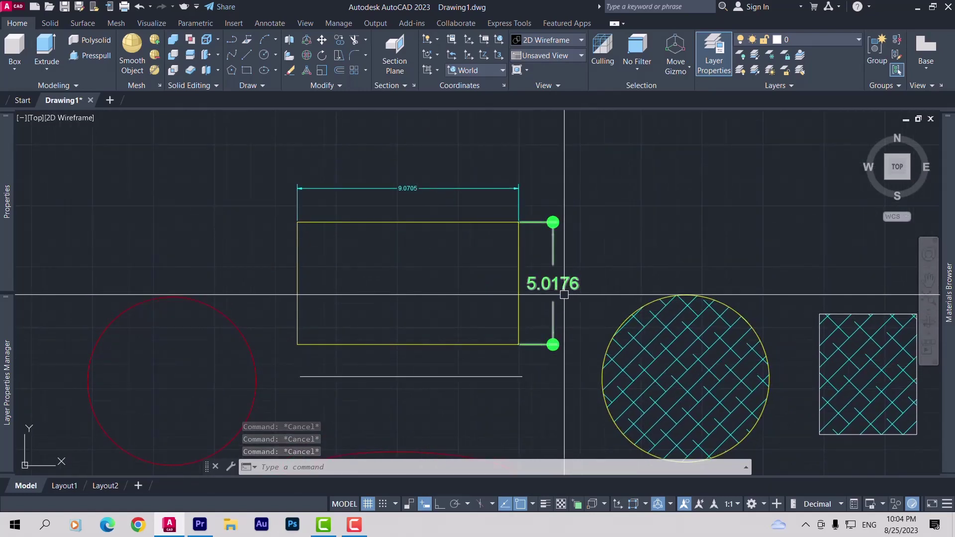
type("MA")
key("Return")
left_click(637, 259)
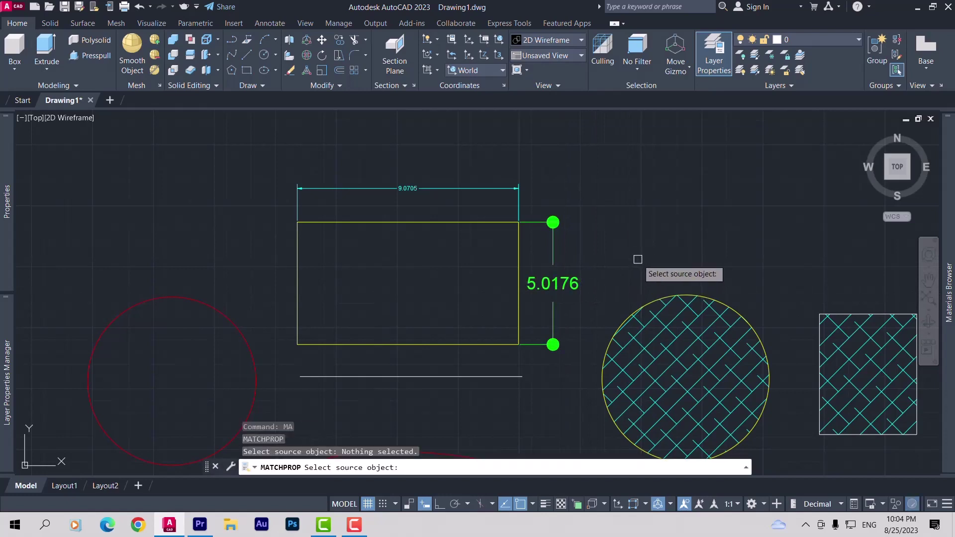
left_click(552, 287)
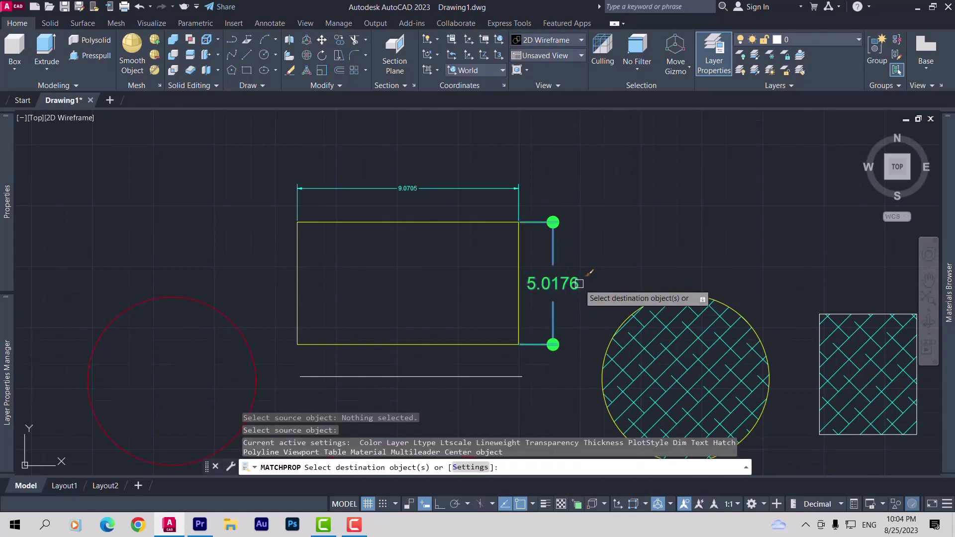
left_click(473, 188)
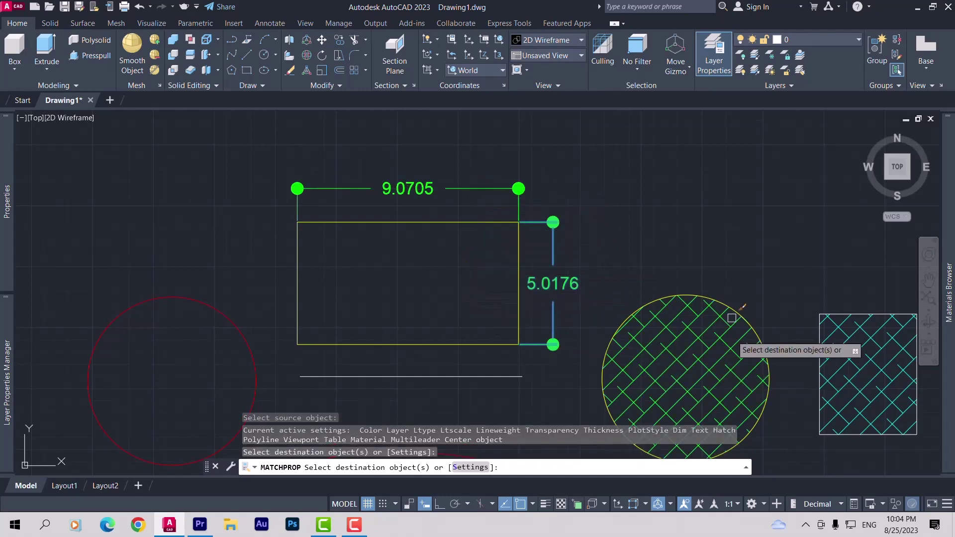
middle_click_drag(692, 275, 692, 264)
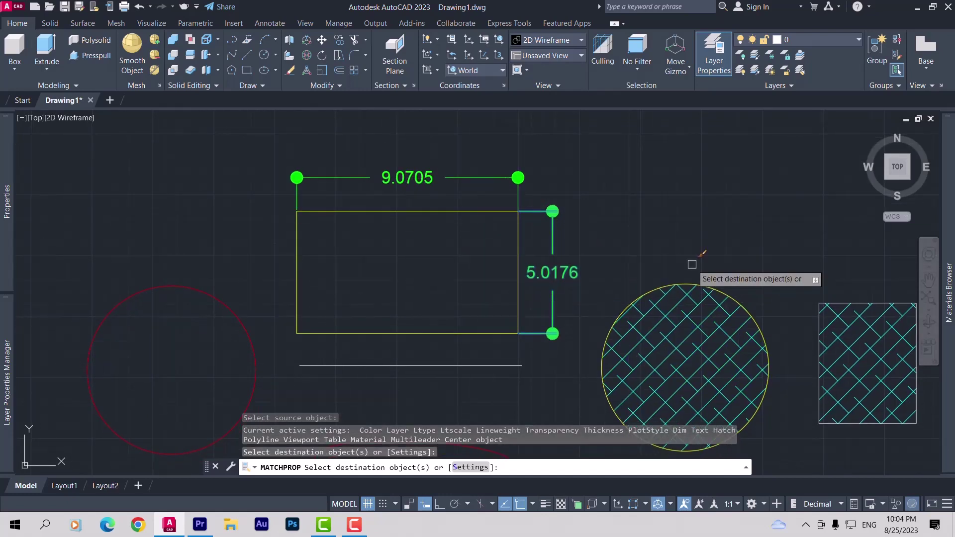
key("Escape")
scroll(652, 254, "down", 4)
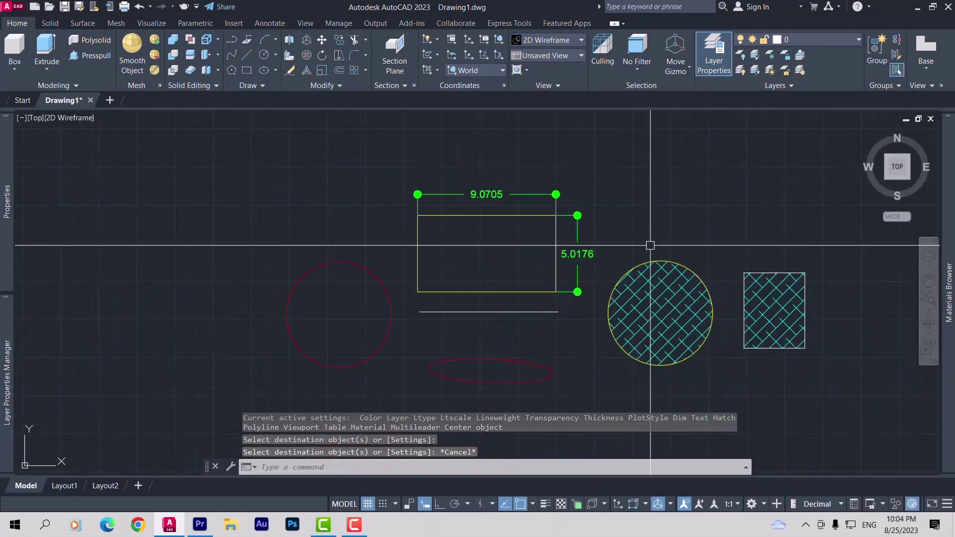
Start Match Properties with the white line below the yellow rectangle as the source object and open the command's property settings.
middle_click_drag(678, 292, 620, 286)
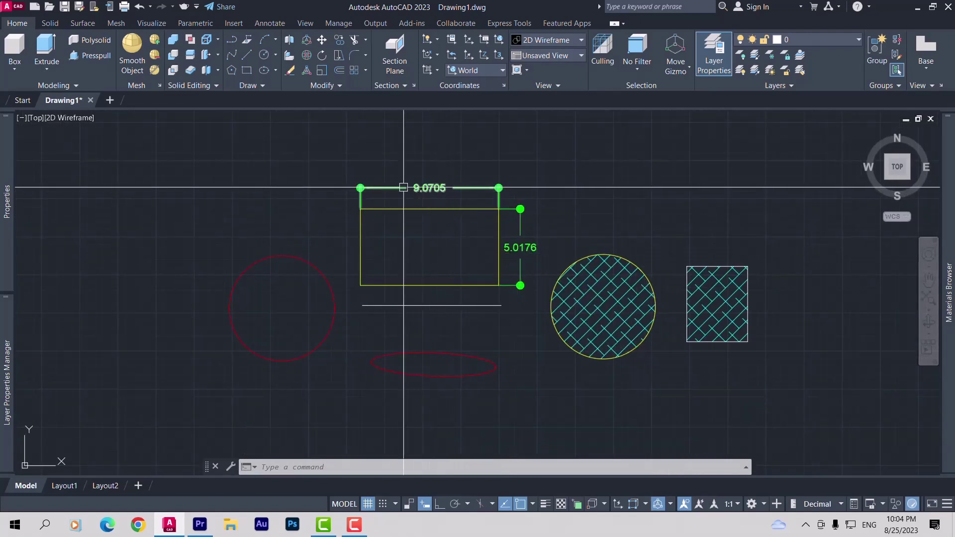
key("Escape")
middle_click_drag(579, 385, 573, 378)
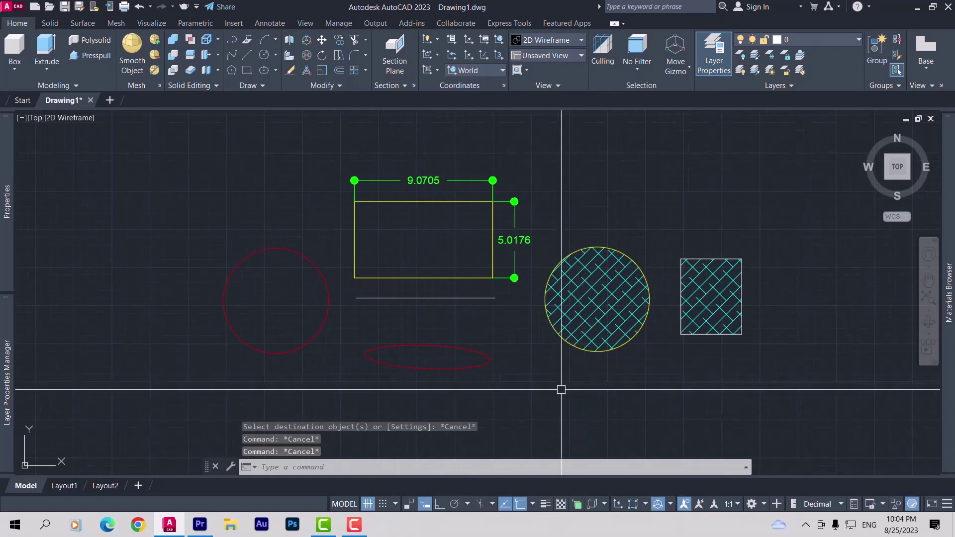
key("Escape")
type("MA")
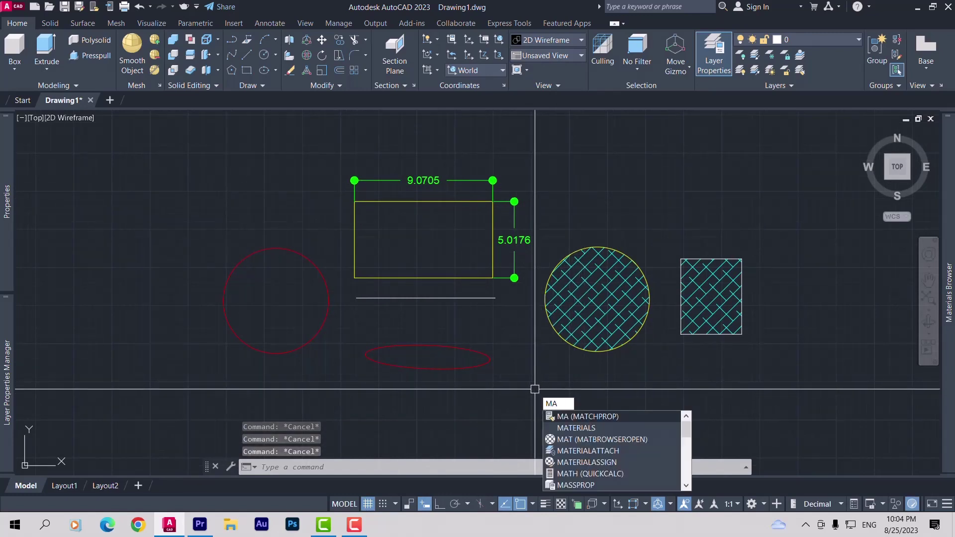
key("Return")
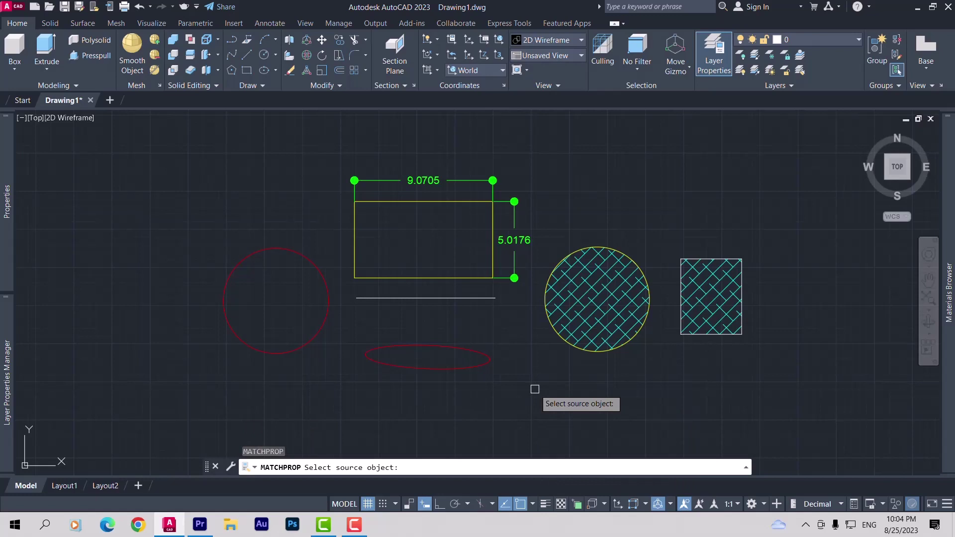
left_click(441, 297)
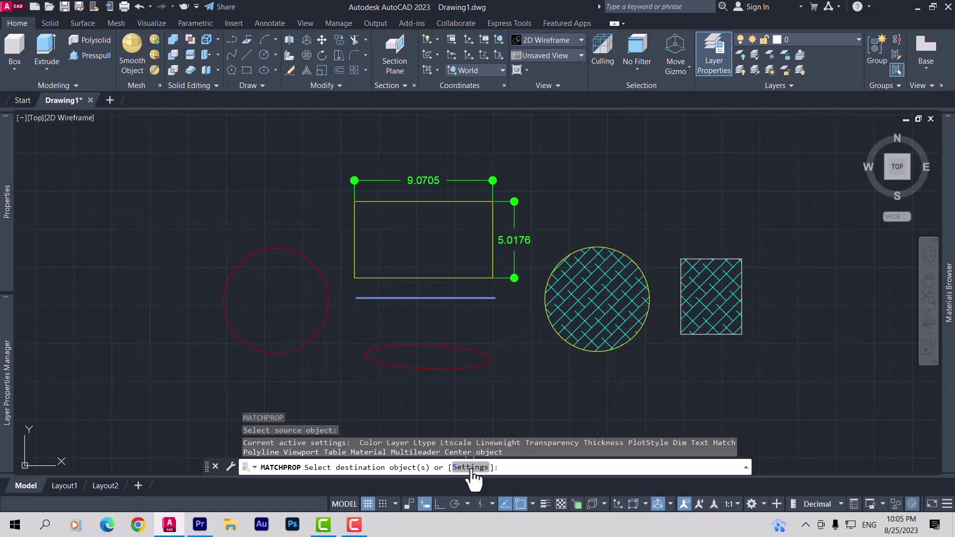
type("s")
key("Return")
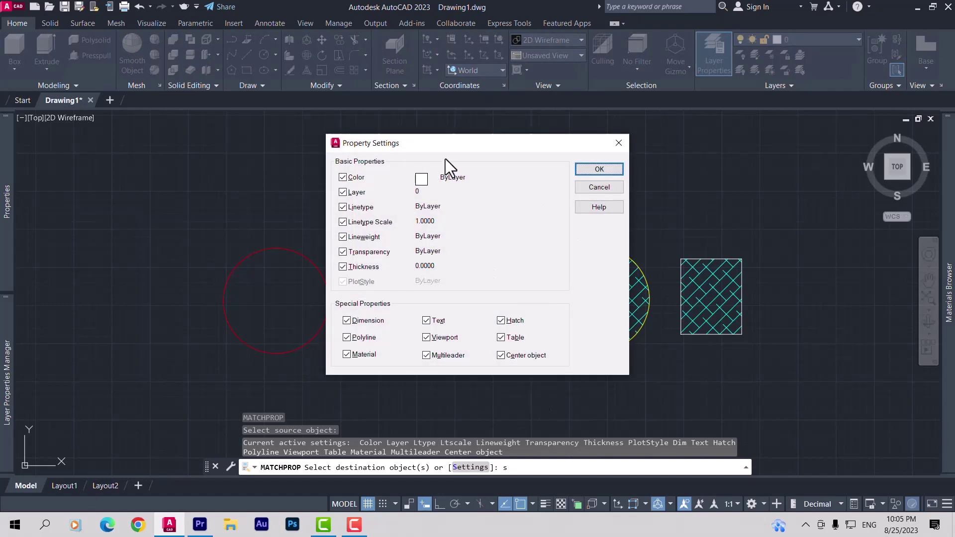
Review the basic and special properties that can be matched, accept them with Layer enabled, and exit without choosing a destination object.
left_click_drag(481, 142, 487, 145)
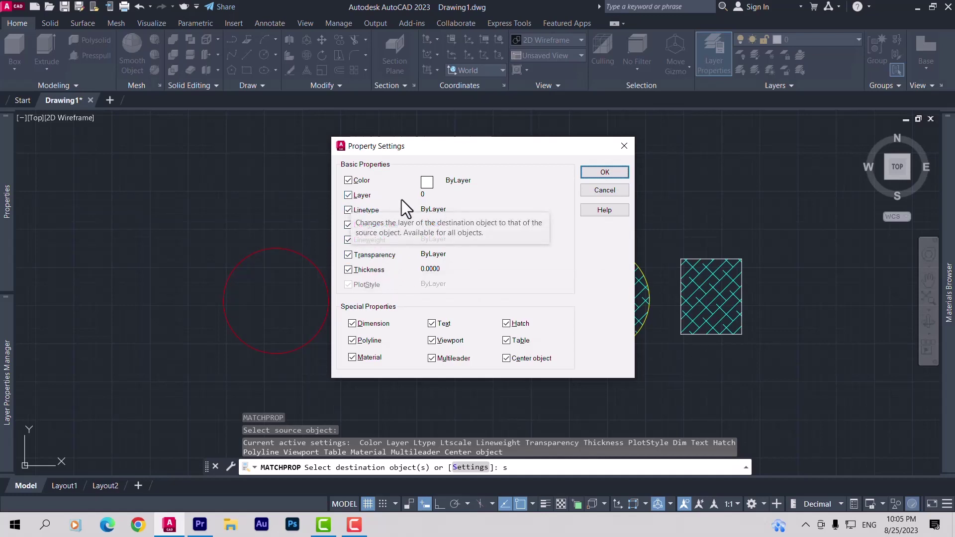
left_click(349, 195)
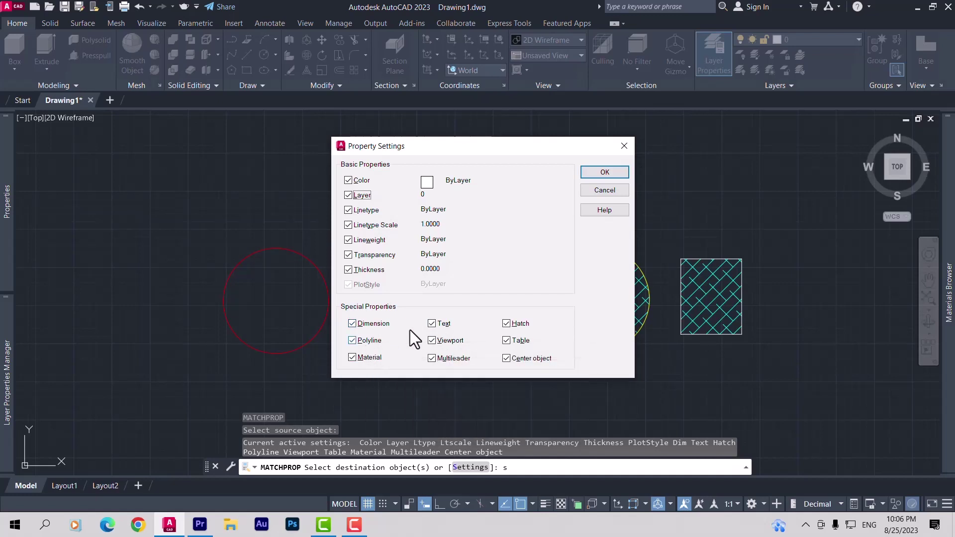
mouse_move(387, 359)
left_click(602, 172)
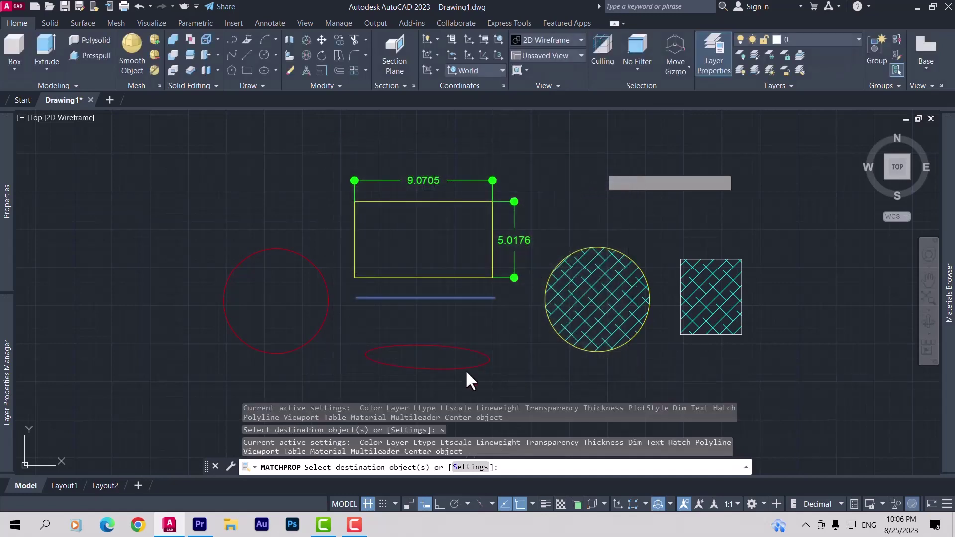
key("Escape")
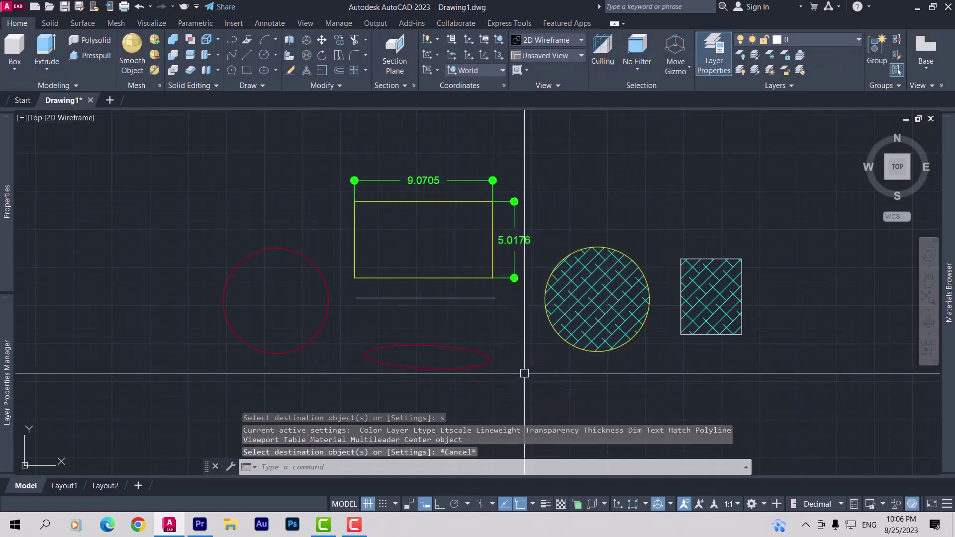